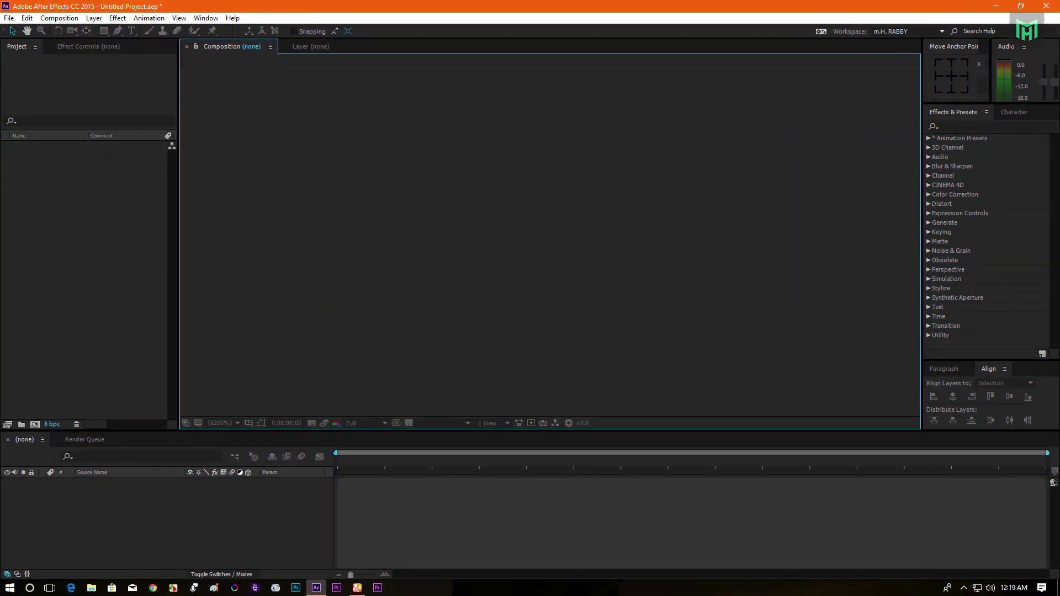
Import hyperlapse video.mp4, make a matching composition from it, and preview it.
drag(0, 452, 686, 451)
drag(89, 274, 84, 273)
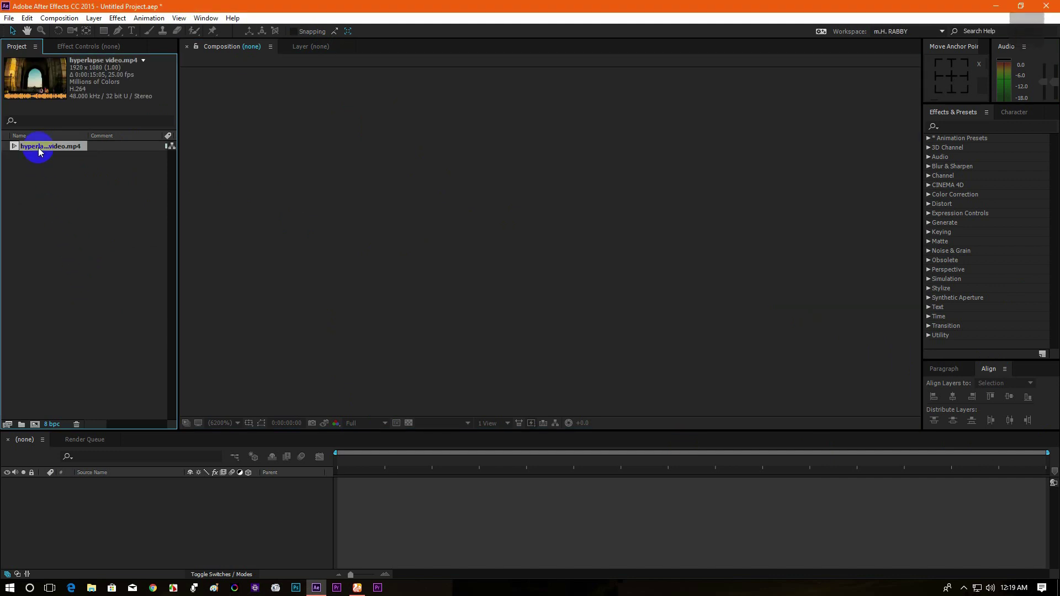
drag(38, 147, 64, 324)
drag(35, 422, 36, 422)
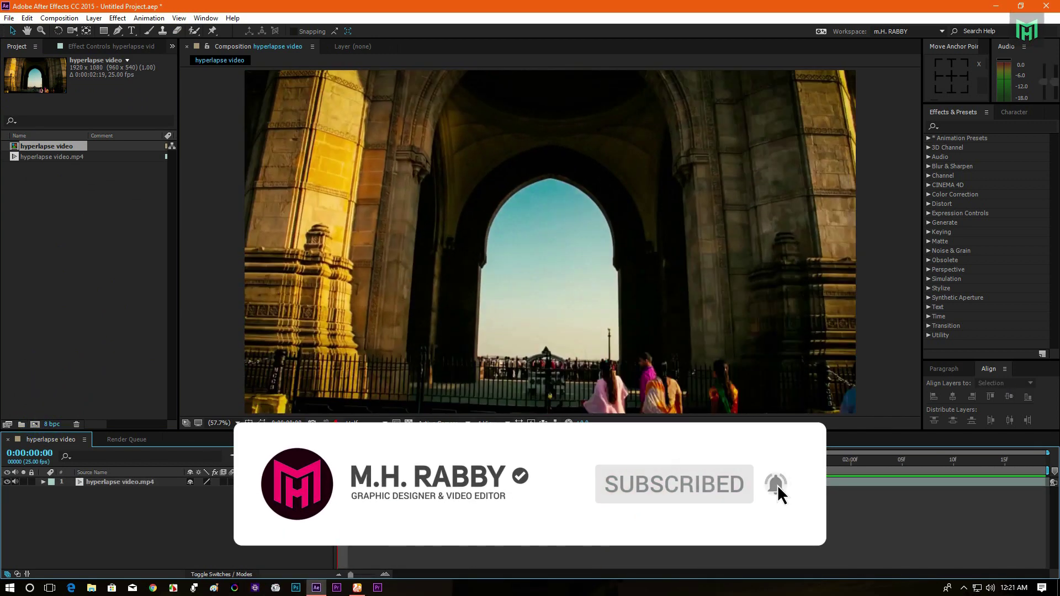
key(space)
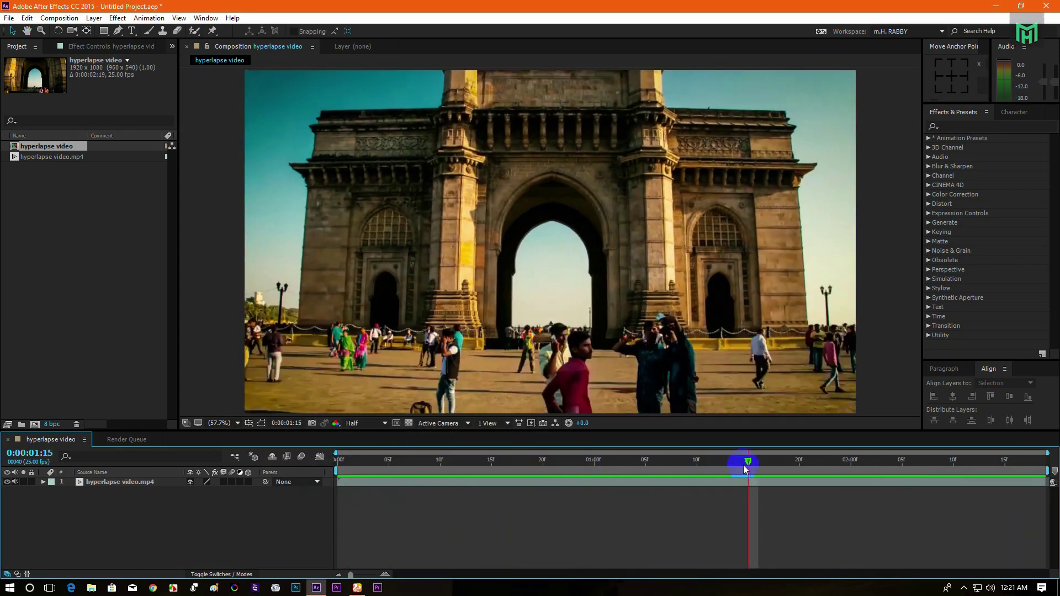
Keyframe the layer's Rotation at 0° near the end and -32° at the first frame.
click(101, 483)
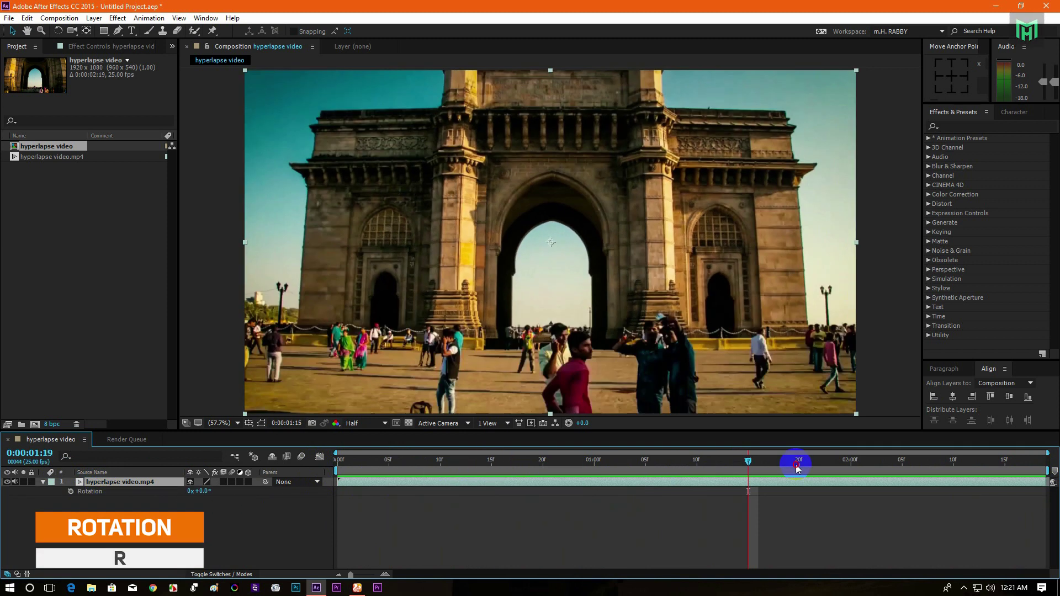
drag(797, 468, 1050, 464)
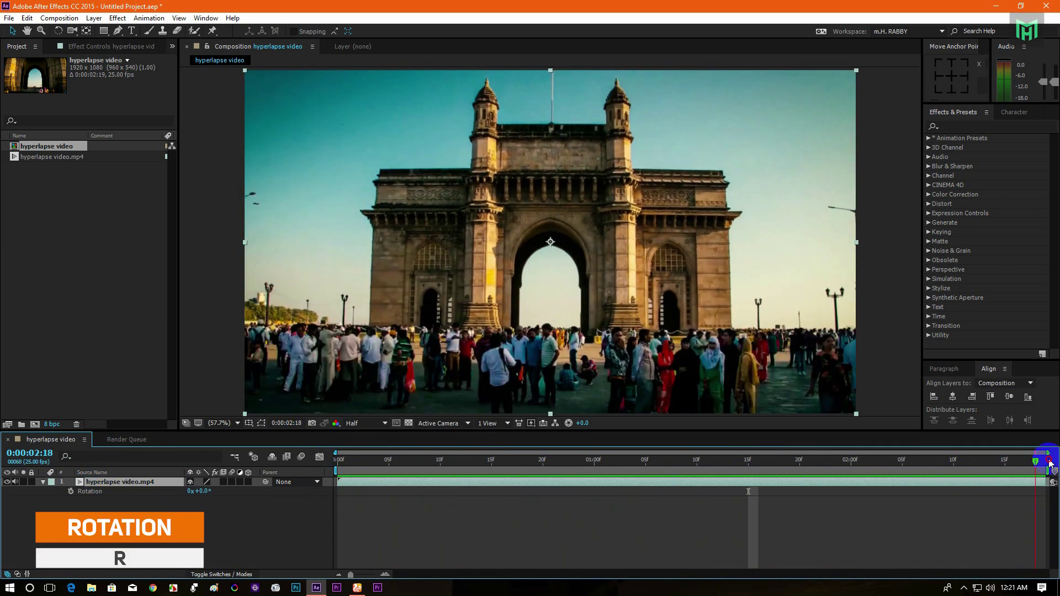
click(71, 491)
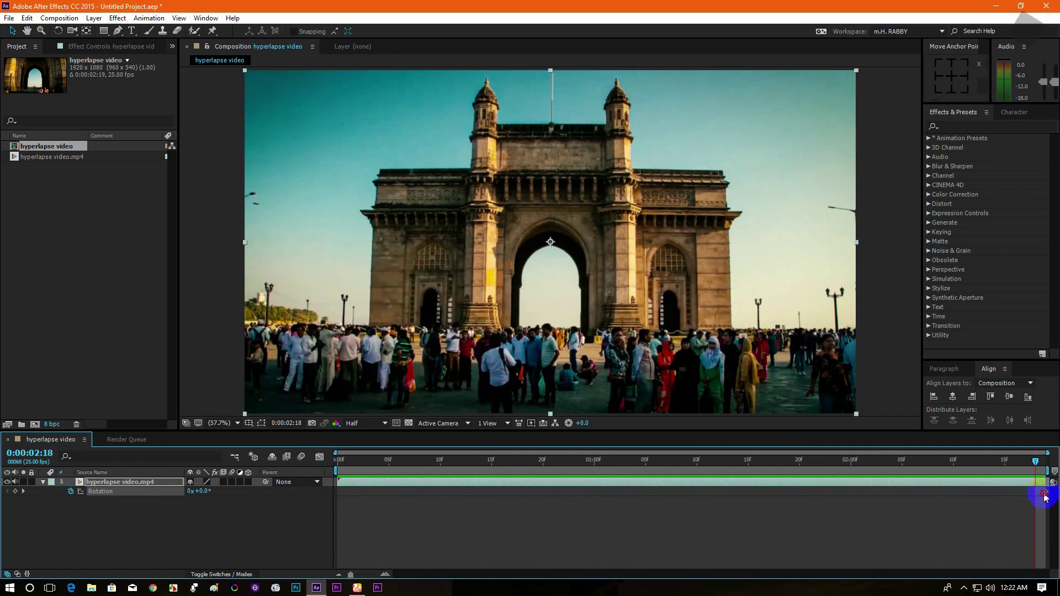
mouse_move(1013, 472)
mouse_down()
mouse_move(646, 497)
mouse_move(327, 500)
mouse_up()
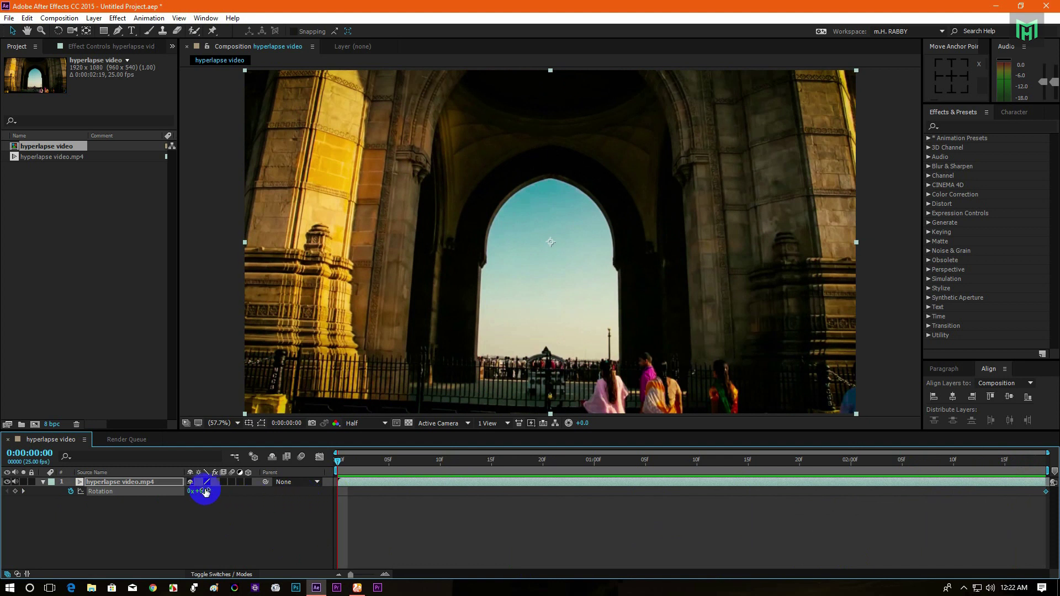
drag(200, 493, 188, 498)
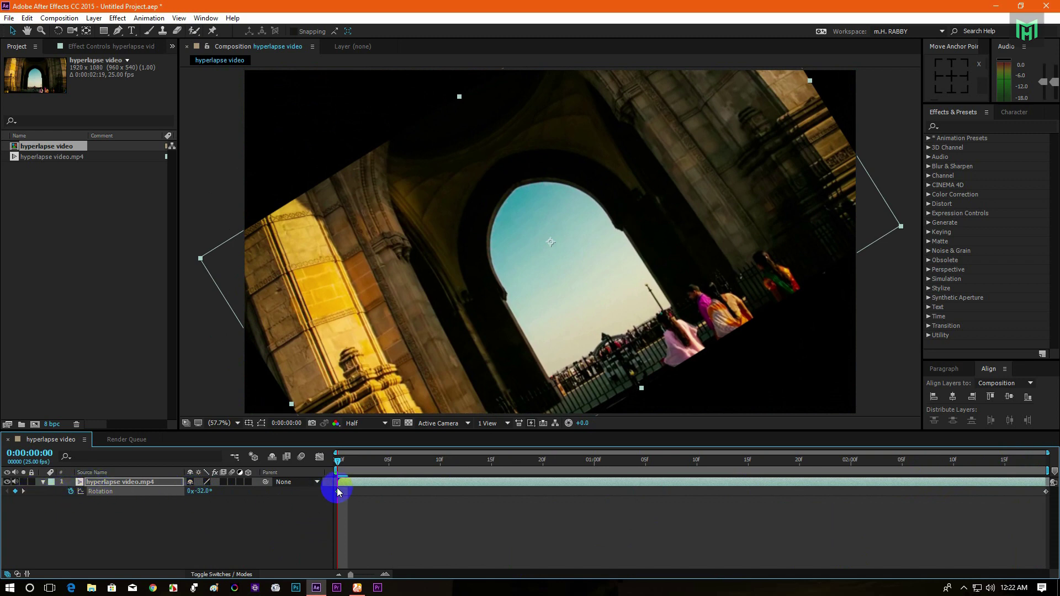
Preview the rotation animation and scrub to check it partway through.
key(space)
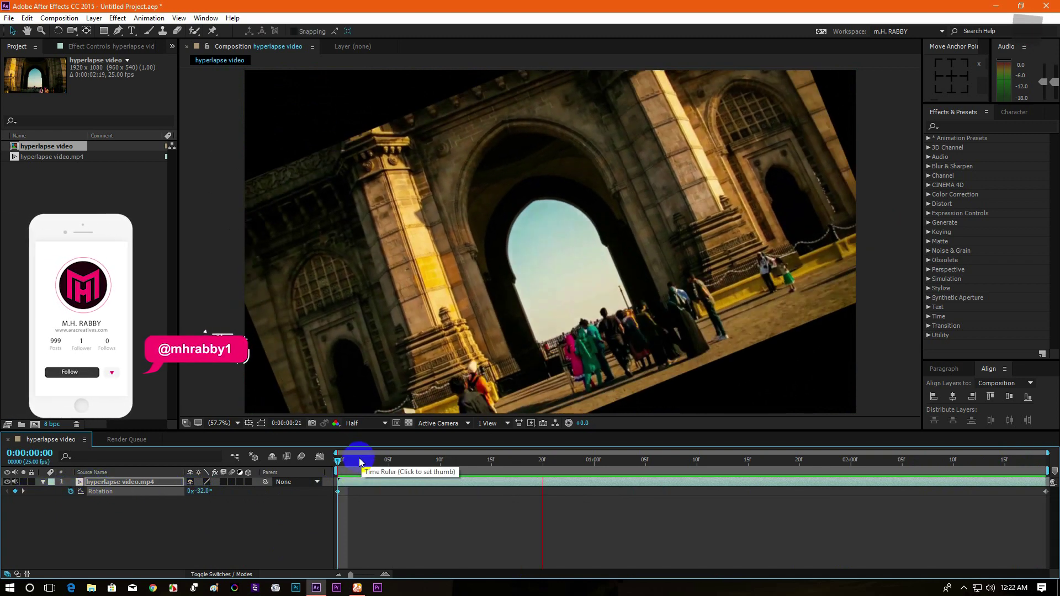
click(378, 462)
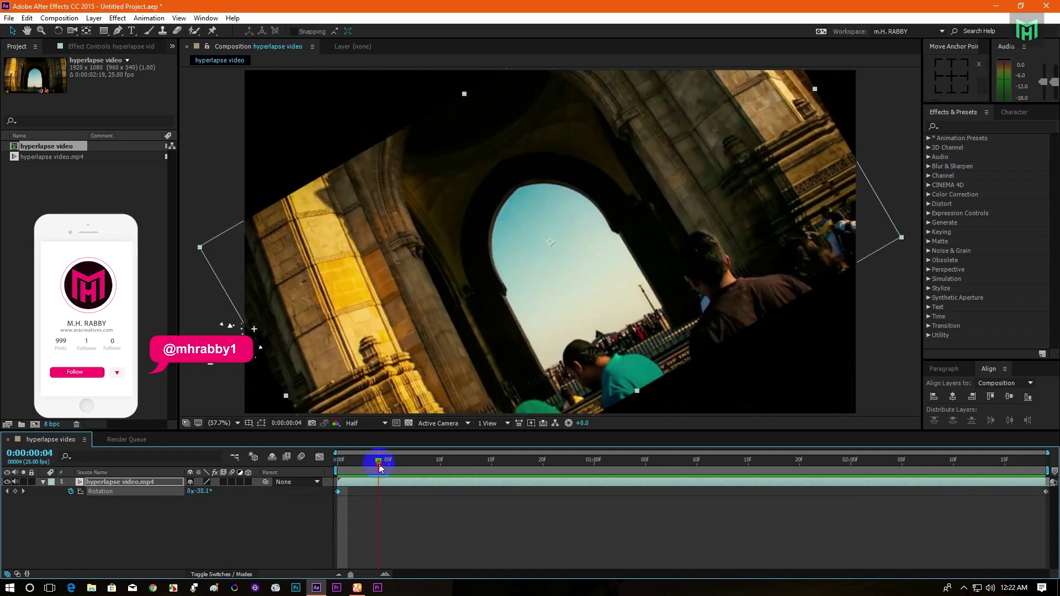
mouse_move(379, 468)
mouse_down()
mouse_move(356, 467)
mouse_move(927, 481)
mouse_move(339, 490)
mouse_up()
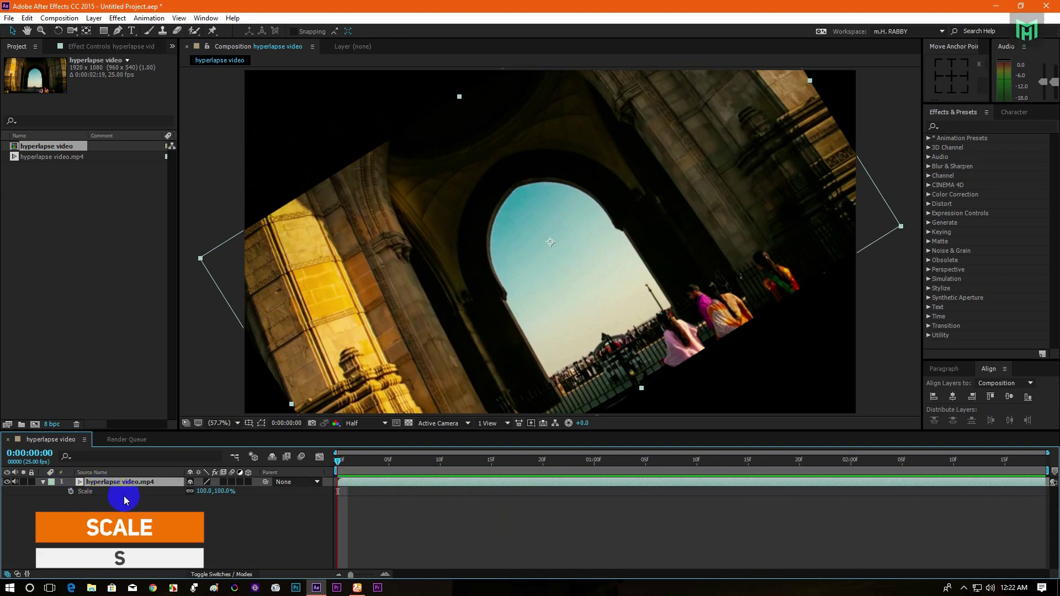
Keyframe the layer's Scale at about 178% on the first frame.
click(70, 491)
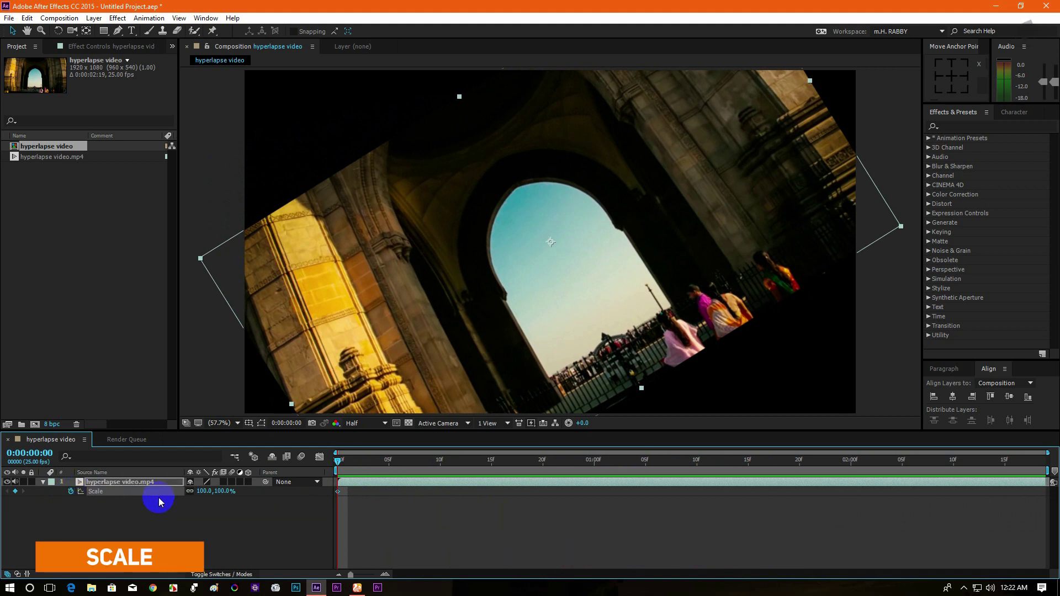
drag(226, 491, 259, 494)
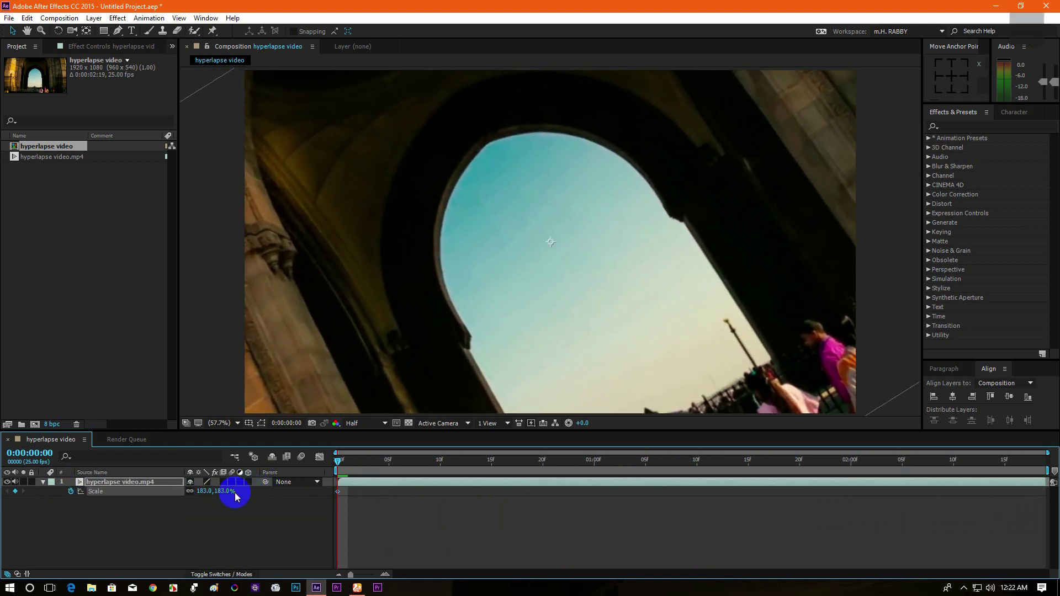
drag(224, 491, 253, 510)
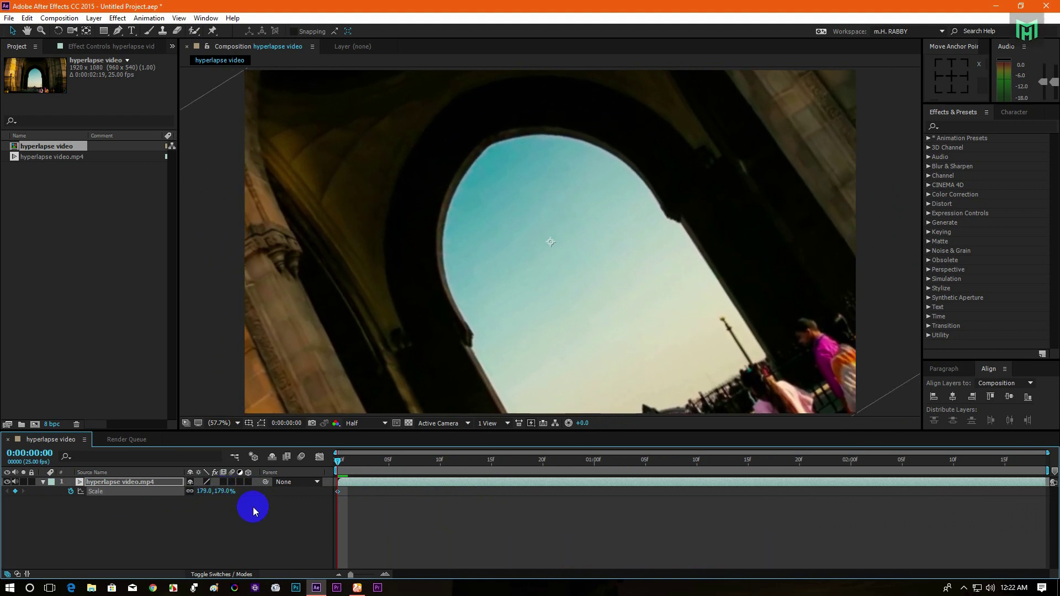
click(252, 507)
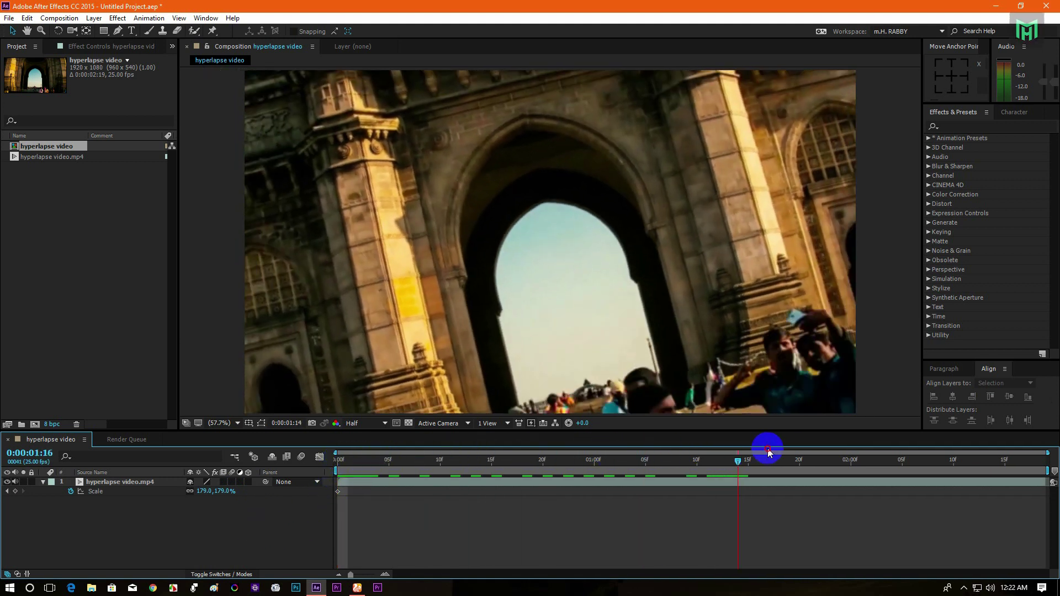
Set an ending Scale keyframe of about 104% near the clip's end.
mouse_move(343, 457)
mouse_down()
mouse_move(952, 447)
mouse_move(1047, 455)
mouse_up()
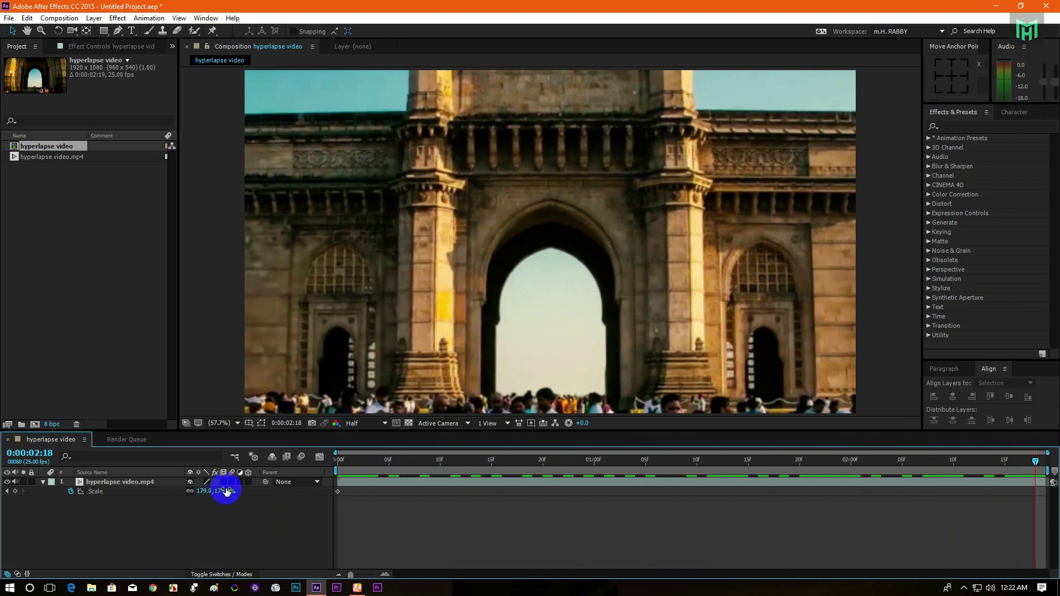
drag(223, 490, 195, 499)
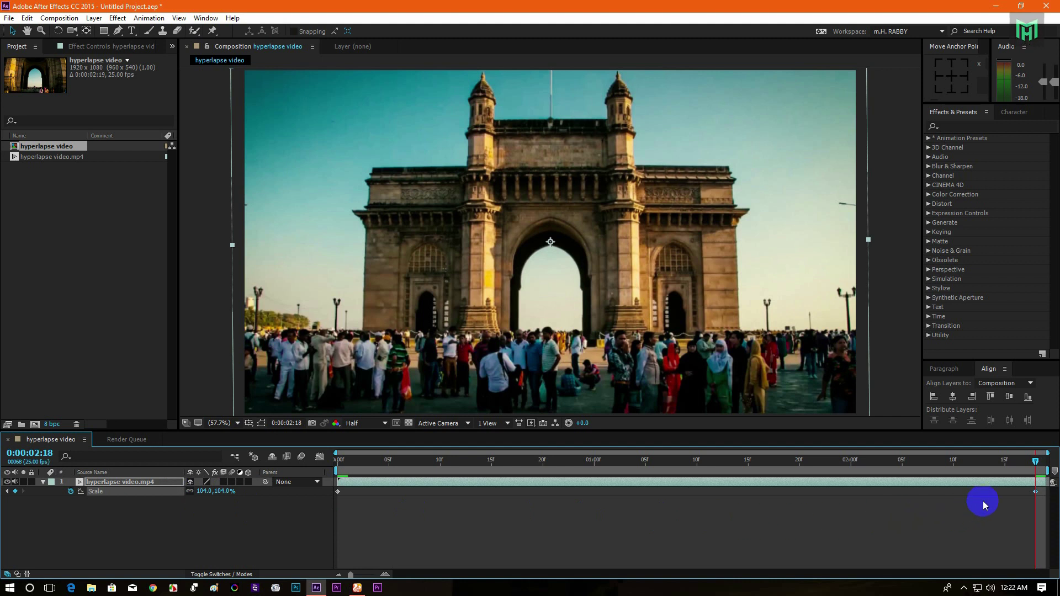
drag(1040, 494, 1044, 494)
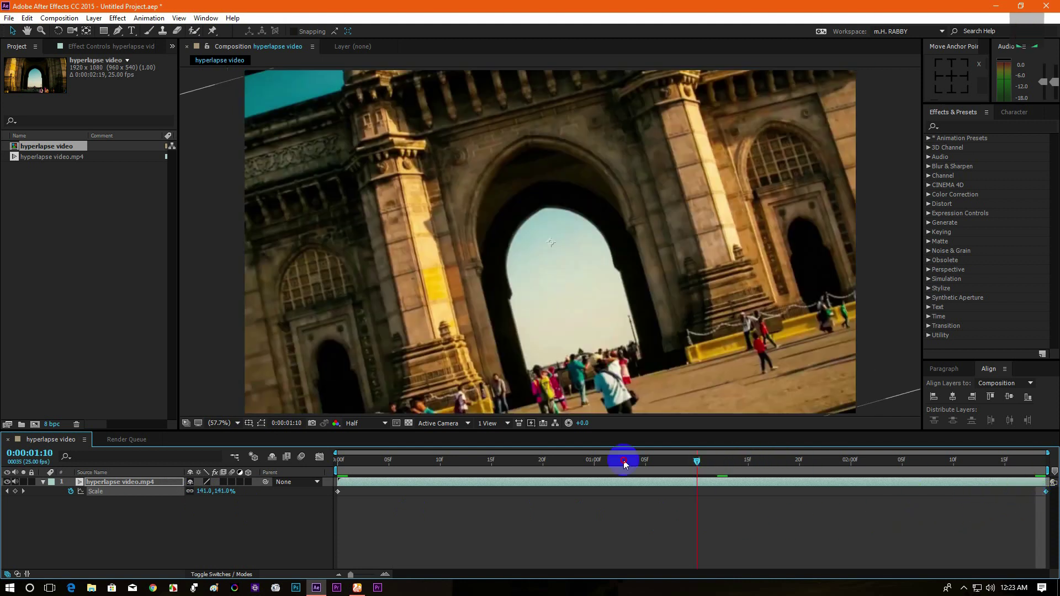
drag(772, 459, 303, 482)
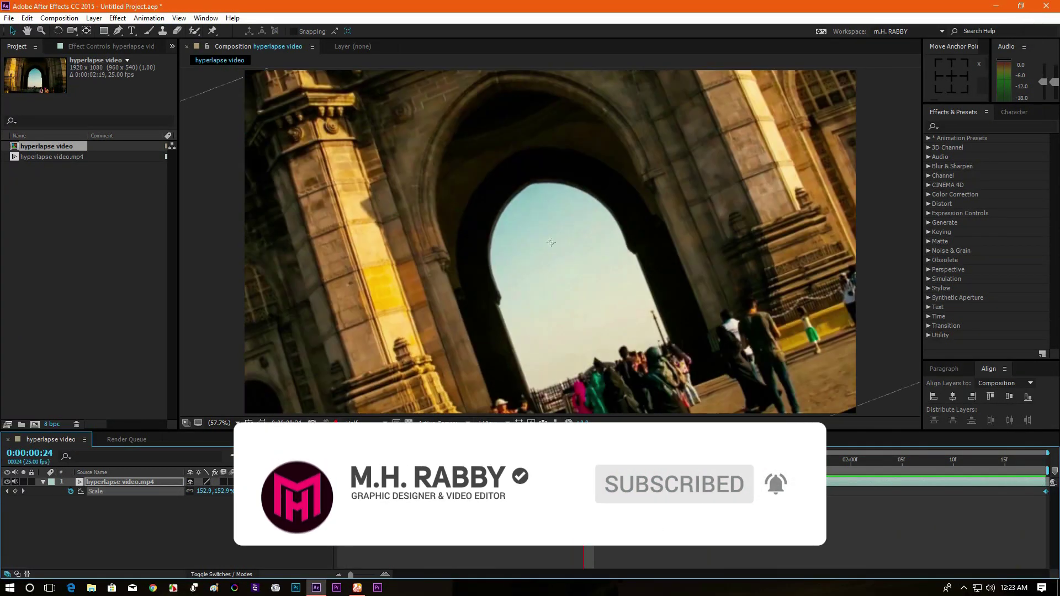
click(128, 482)
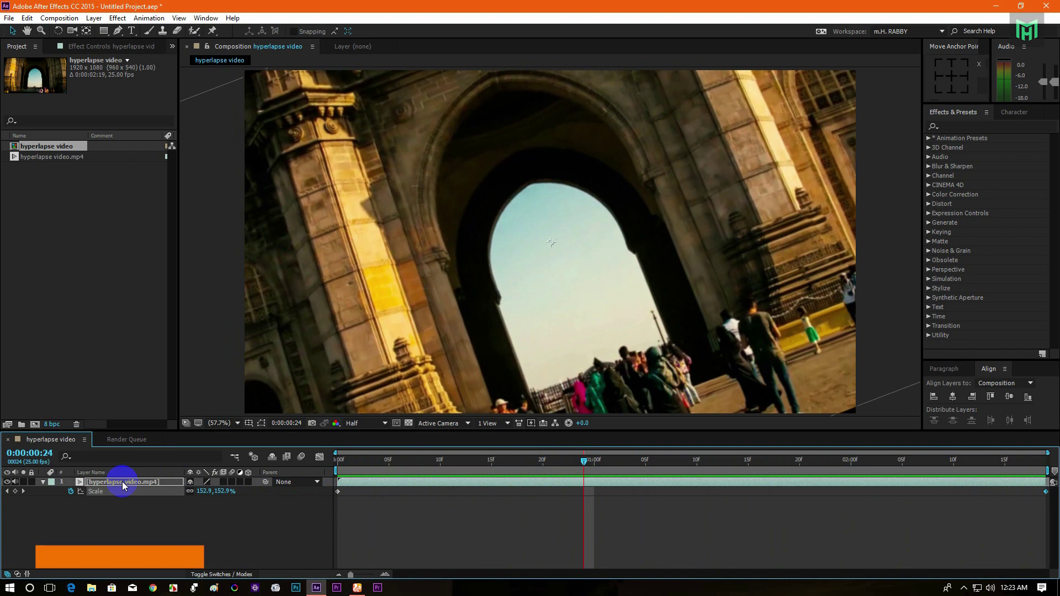
Show the animated properties and apply Easy Ease to the Scale and Rotation keyframes.
key(u)
key(u)
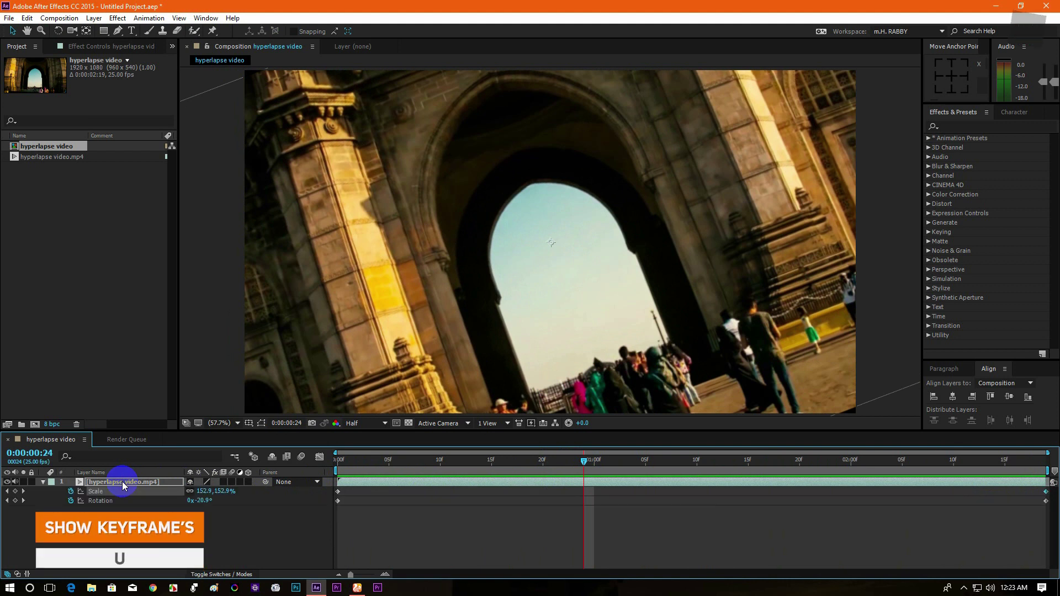
click(318, 539)
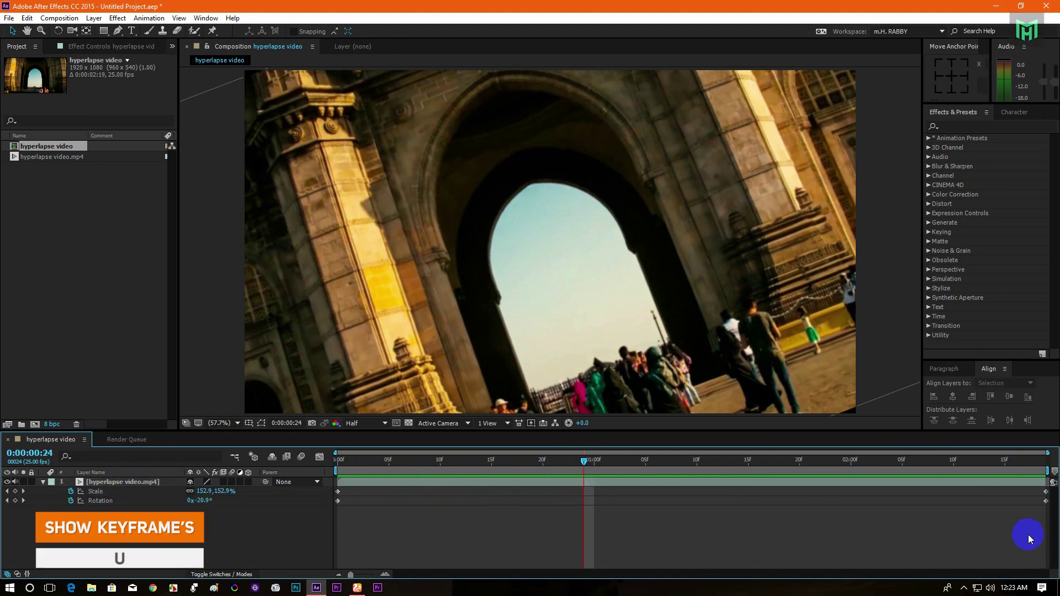
drag(1044, 527, 839, 494)
drag(304, 536, 1051, 488)
key(F9)
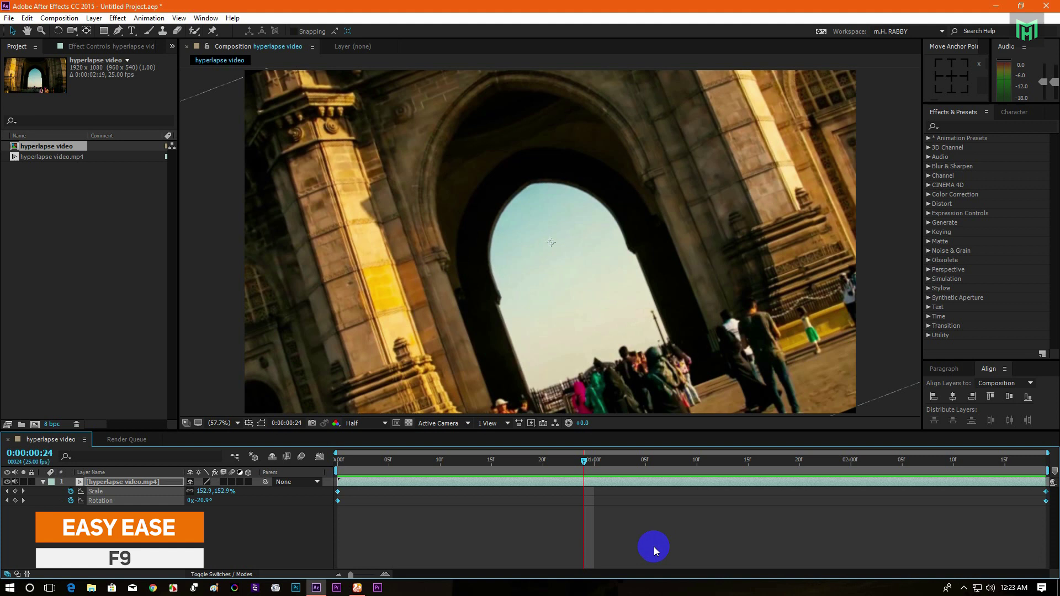
key(F9)
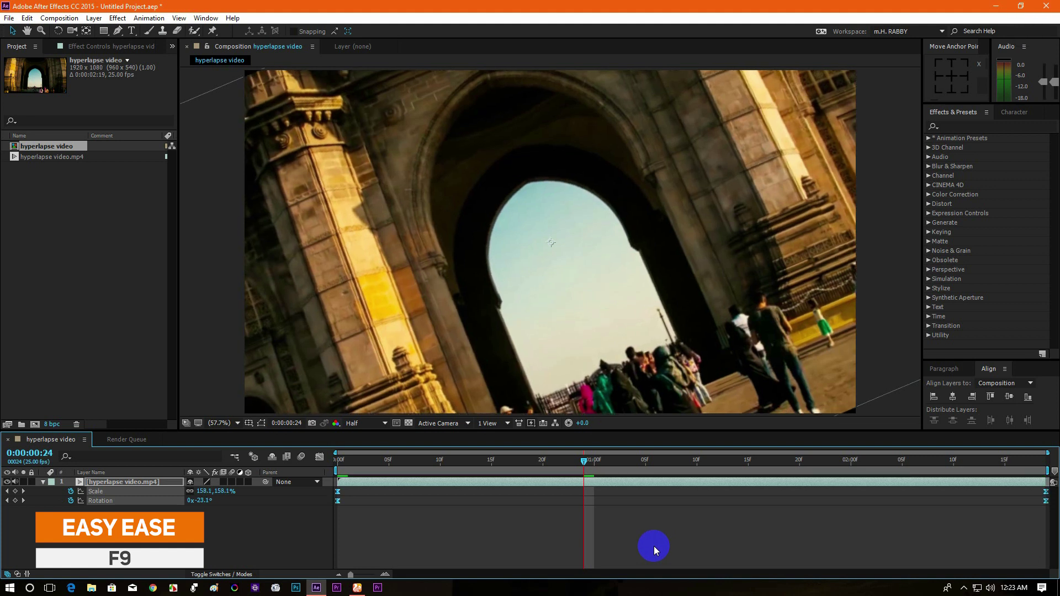
In the Graph Editor's speed graph, lengthen the ease influence into smooth arcs.
click(319, 456)
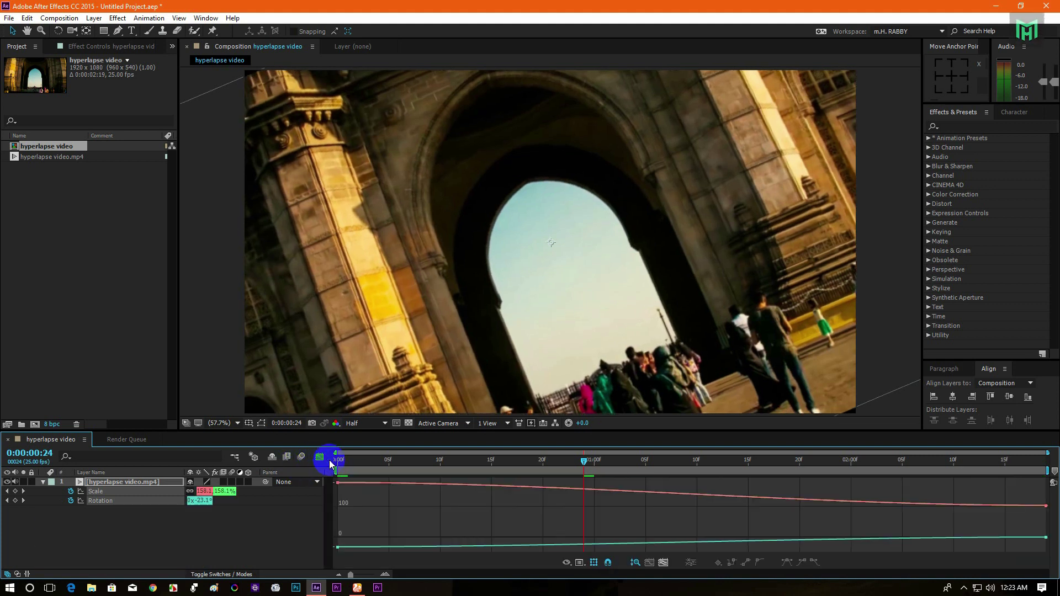
right_click(643, 511)
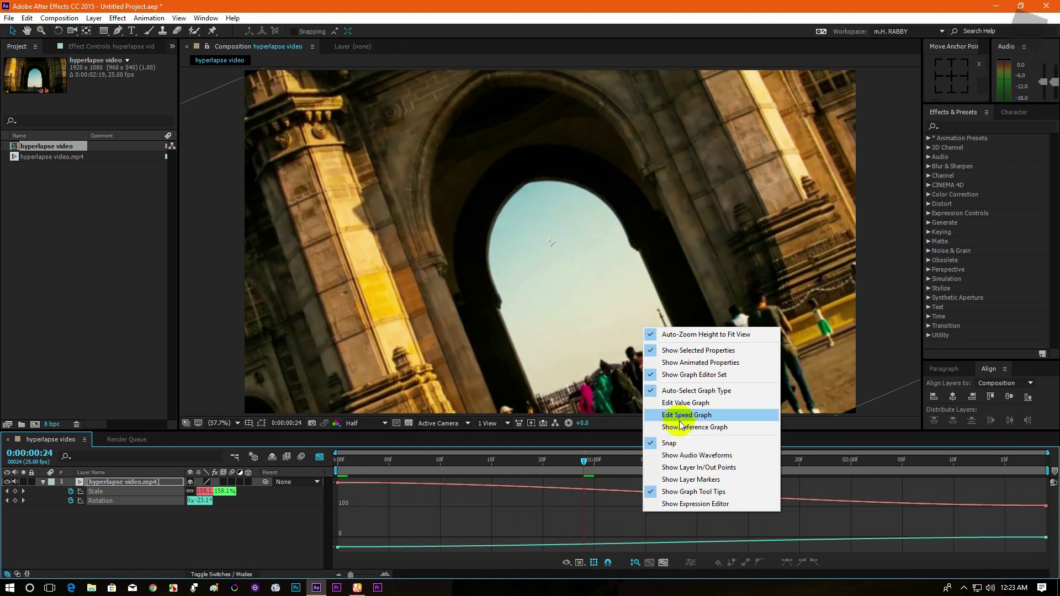
click(698, 420)
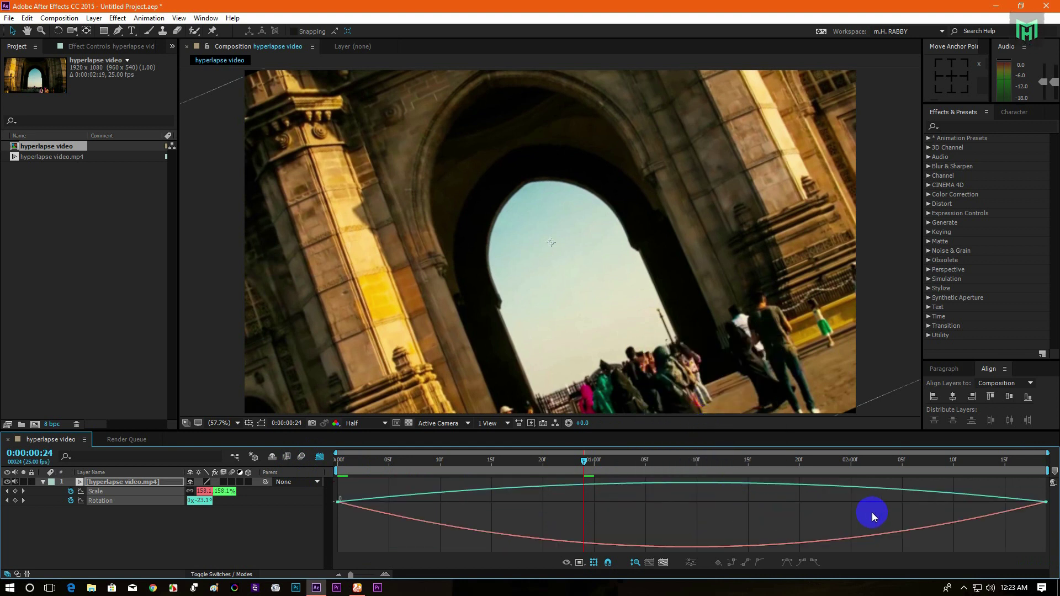
drag(1030, 504, 1055, 514)
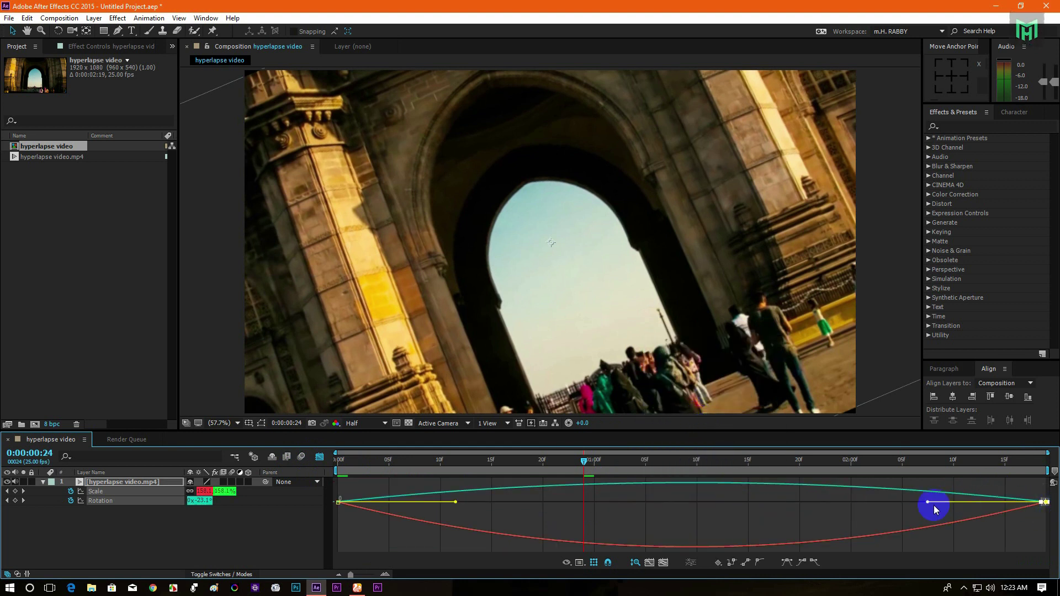
drag(924, 504, 815, 512)
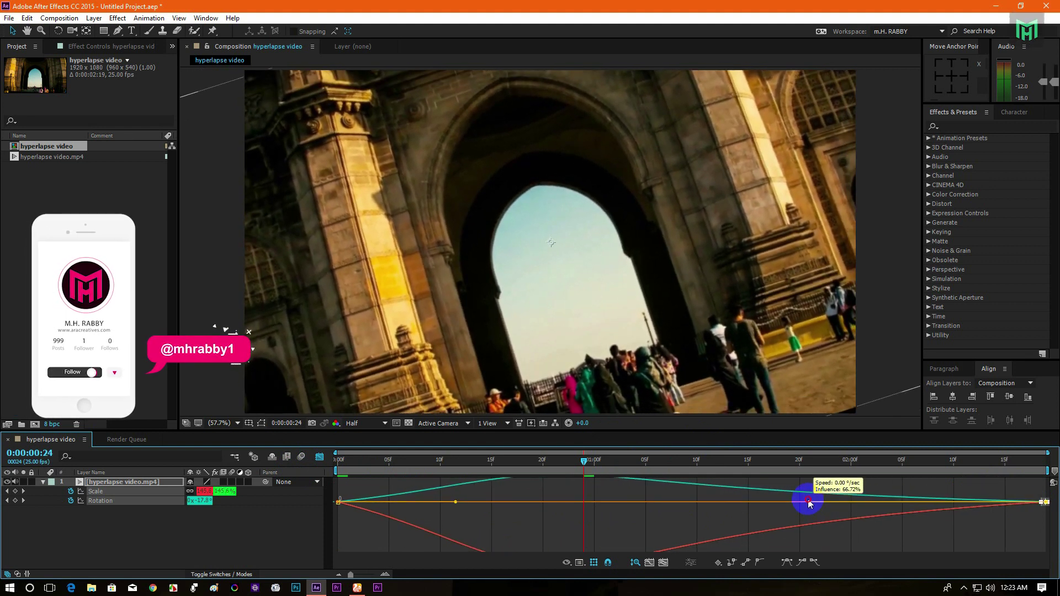
drag(815, 511, 810, 503)
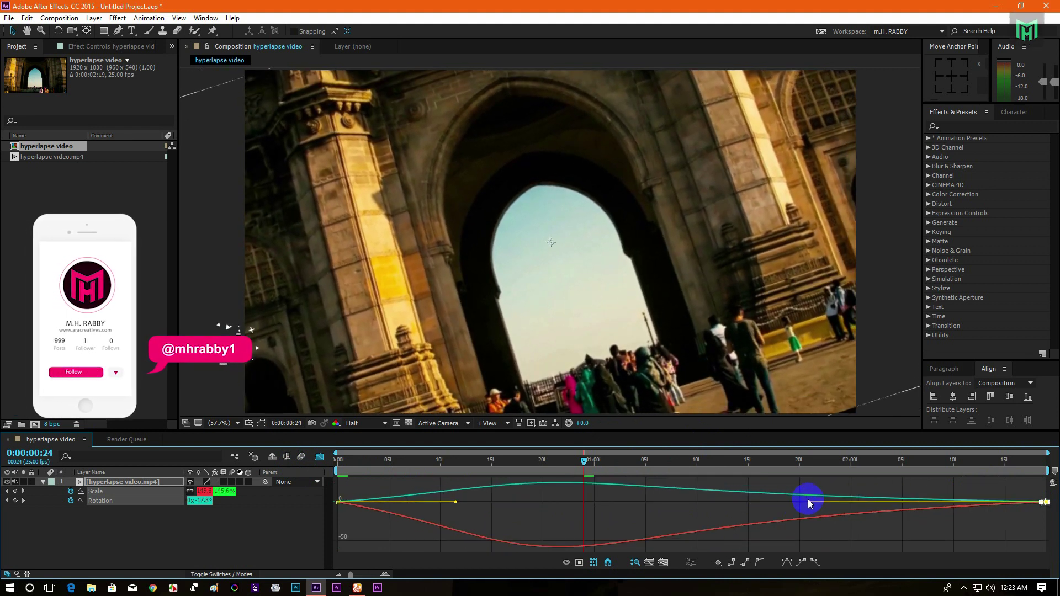
Return to the layer timeline and preview the eased animation from the first frame.
click(320, 457)
key(Home)
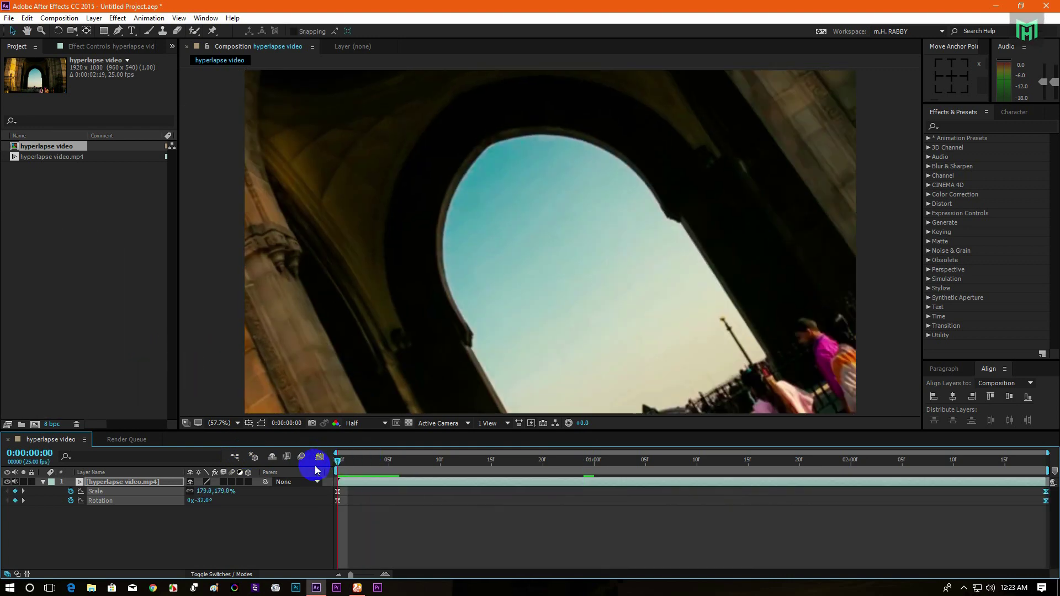
key(space)
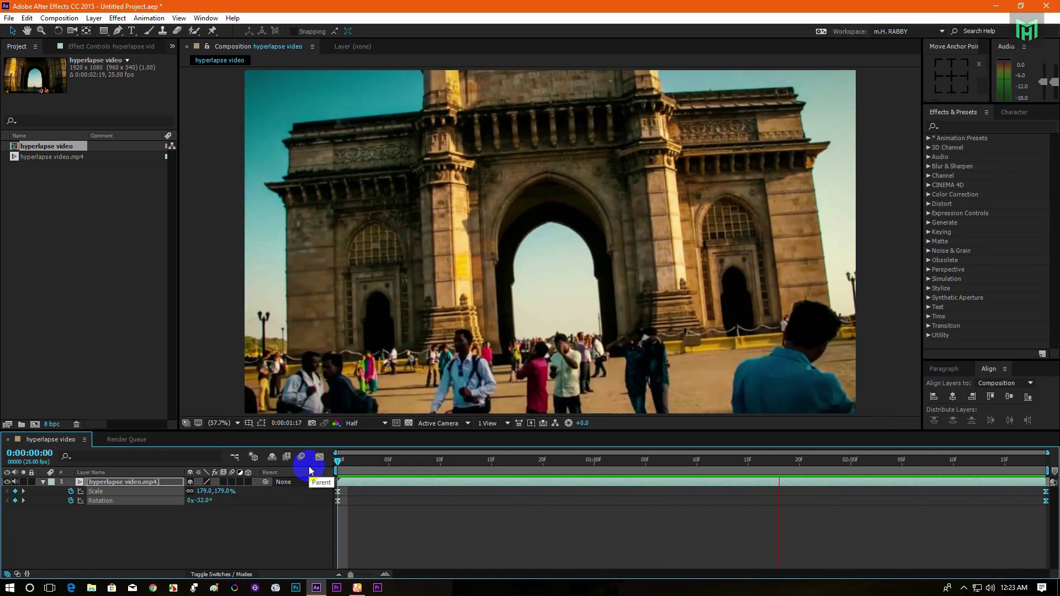
At 0:00:02:03, apply Radial Blur found by searching Effects & Presets for 'radial b'.
click(503, 467)
drag(503, 467, 880, 468)
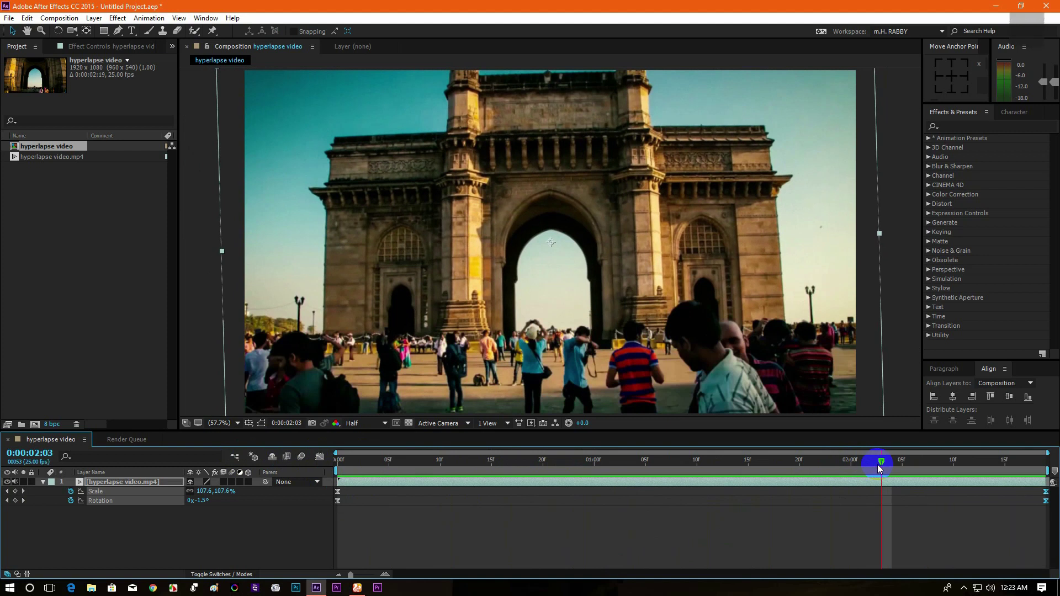
click(292, 526)
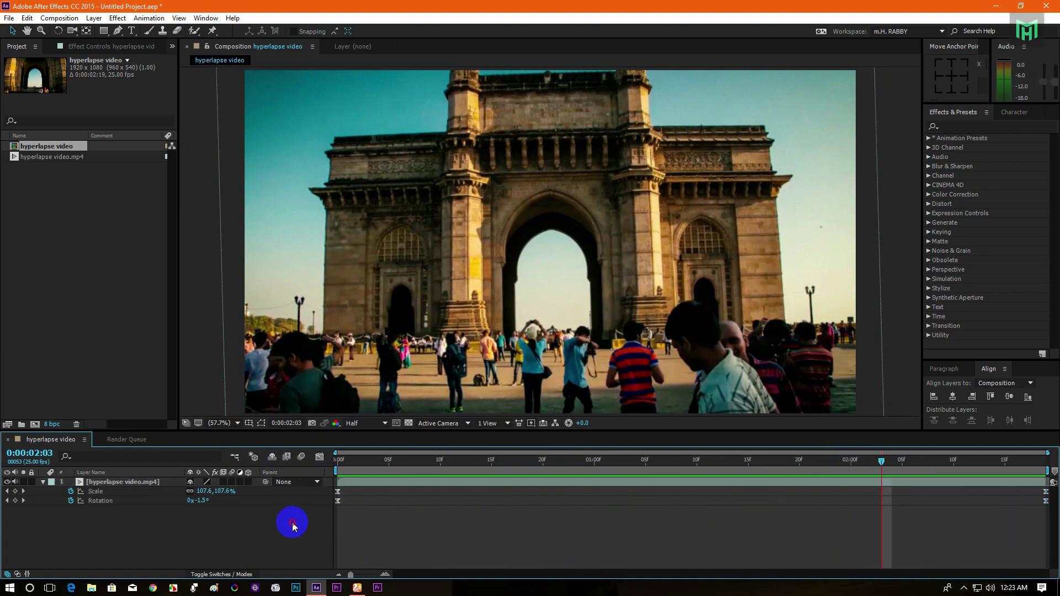
click(958, 126)
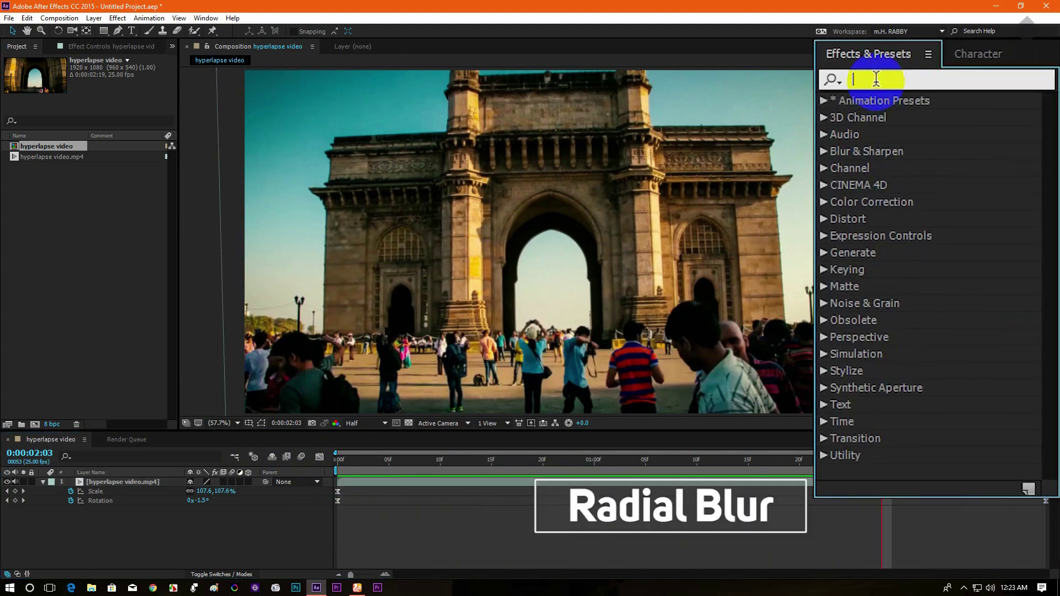
text(radial )
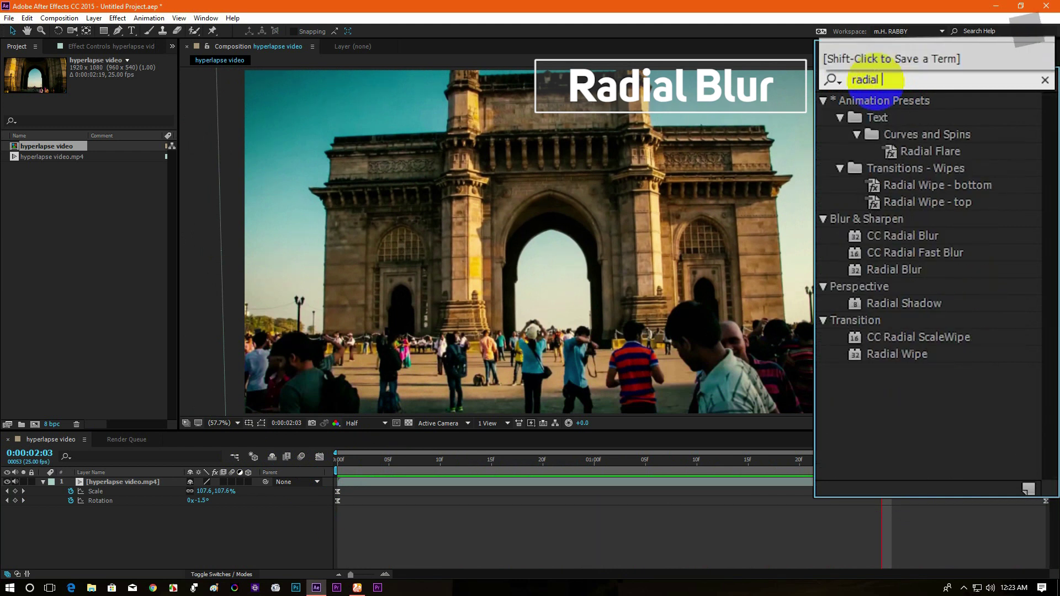
text(bl)
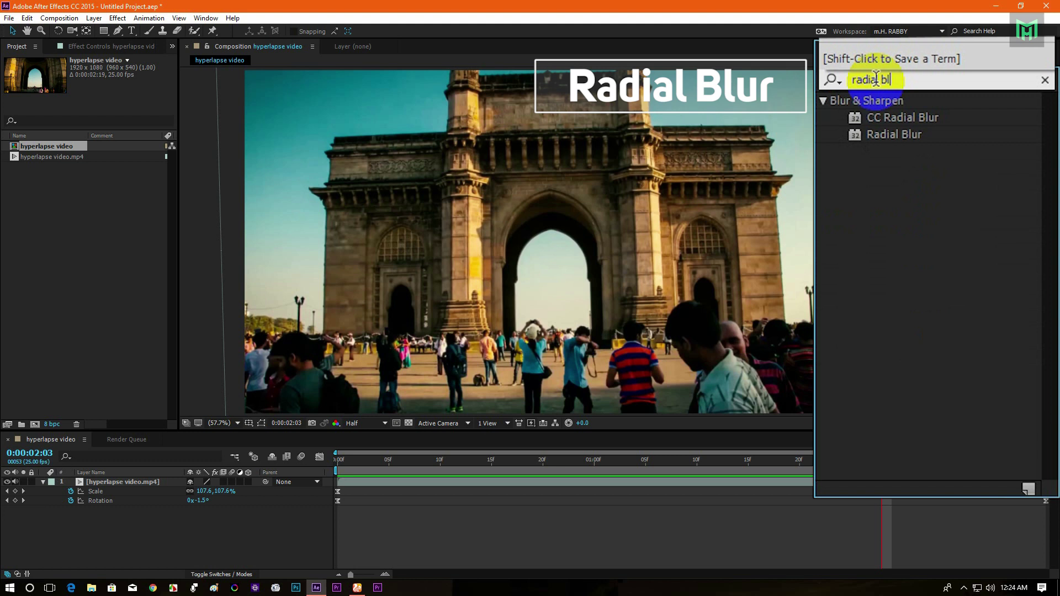
click(905, 135)
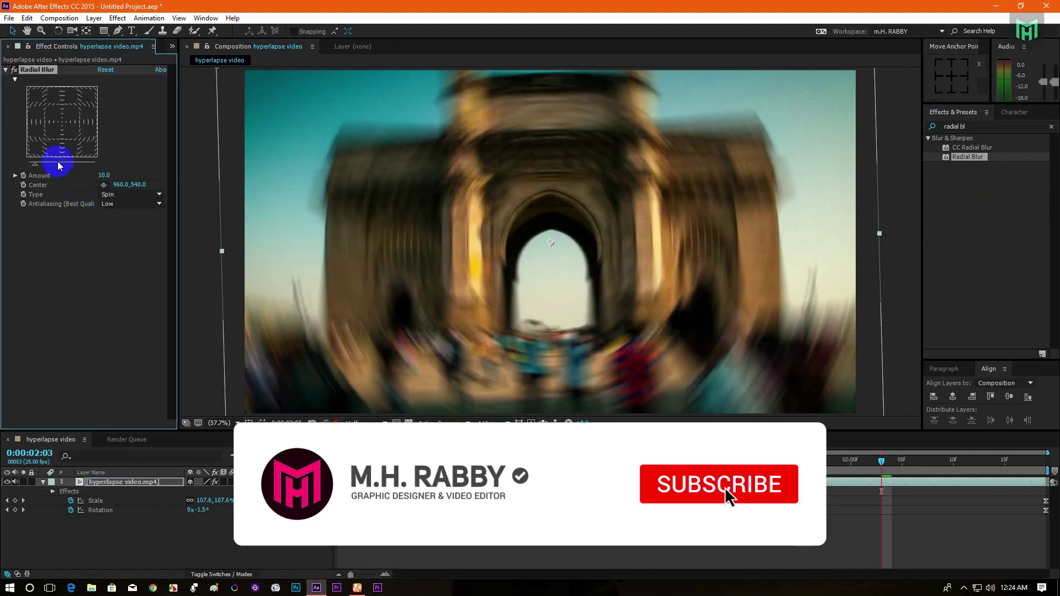
Move the Radial Blur centre just below frame middle and set Amount to 3.
click(65, 147)
click(61, 150)
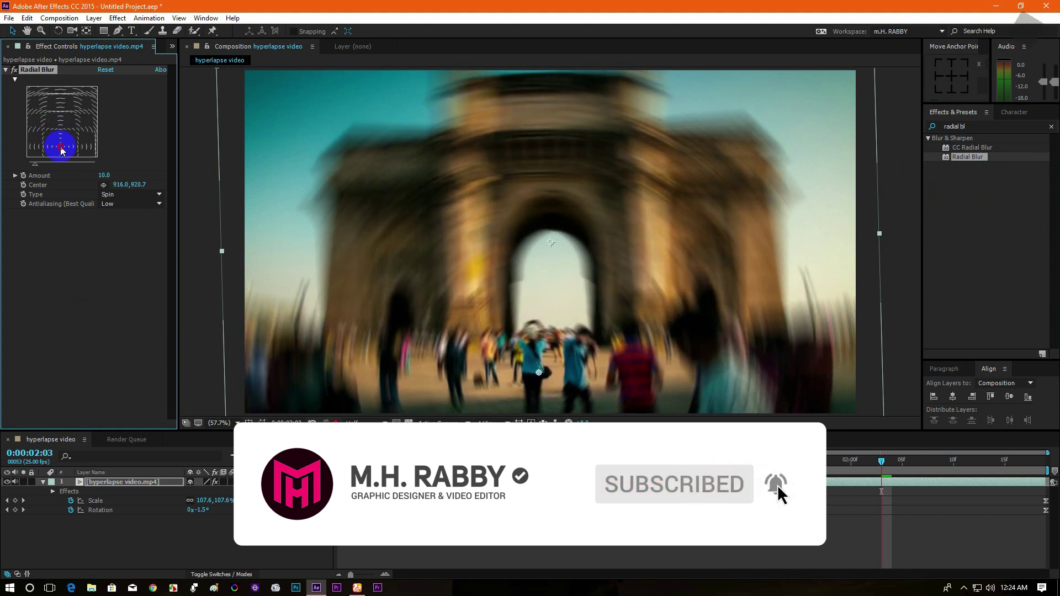
drag(538, 374, 547, 331)
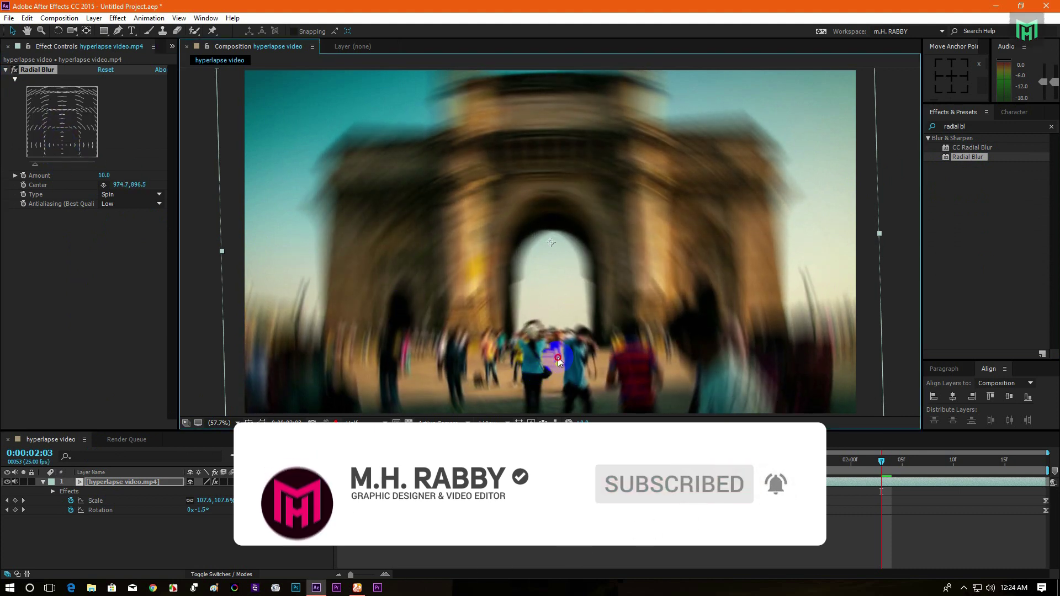
click(106, 175)
text(3)
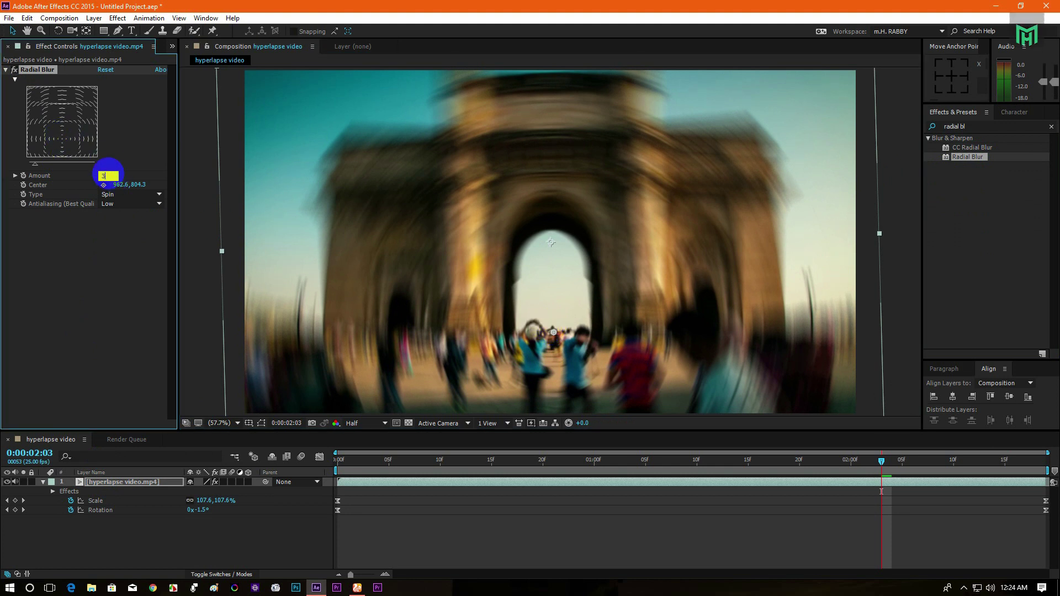
key(Return)
Preview the spin-blurred clip from the first frame.
key(Home)
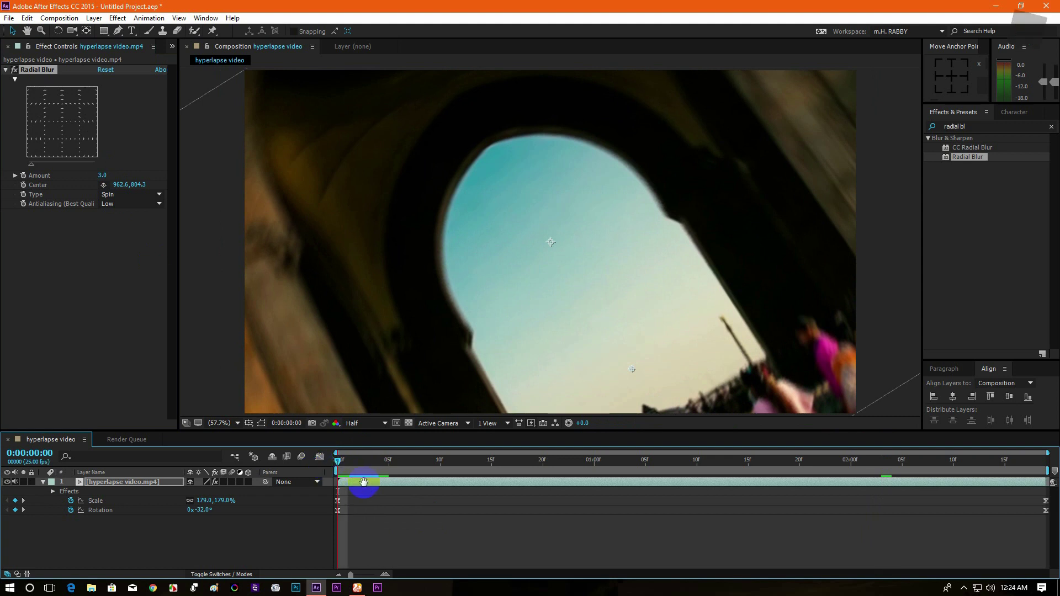
key(space)
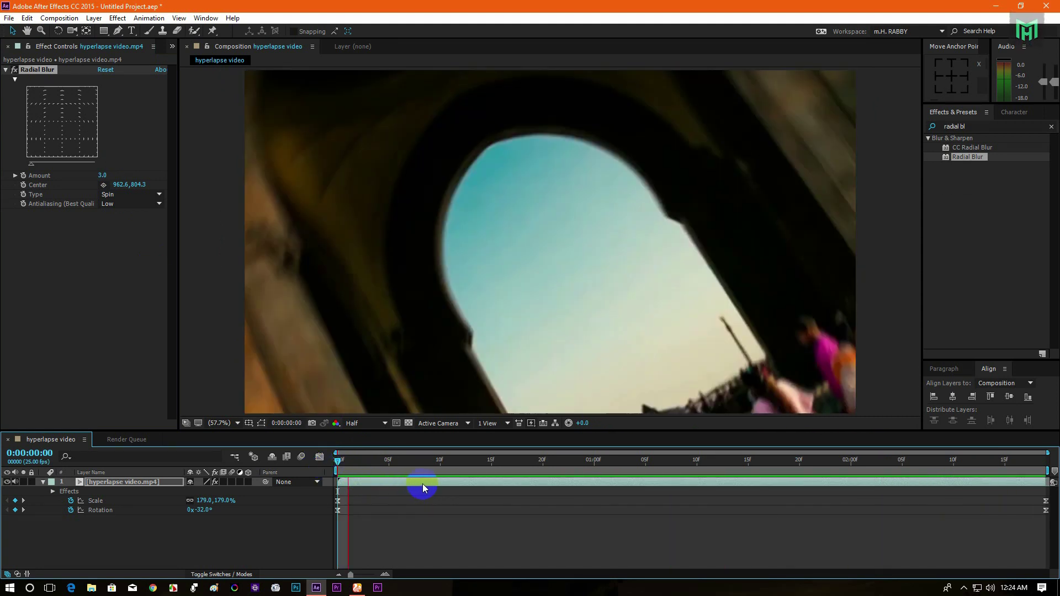
click(306, 534)
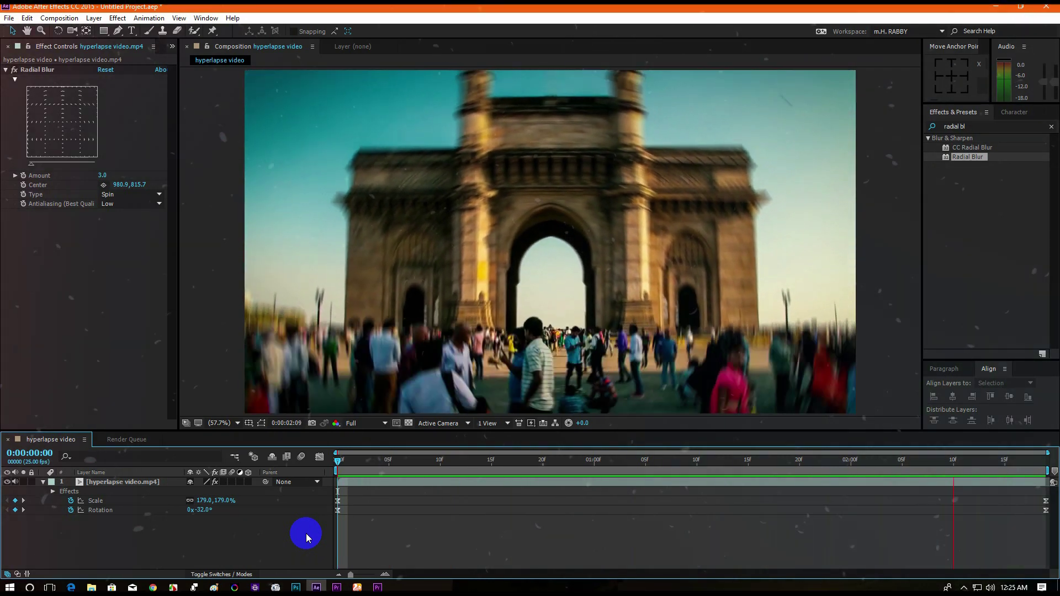
drag(870, 463, 1027, 468)
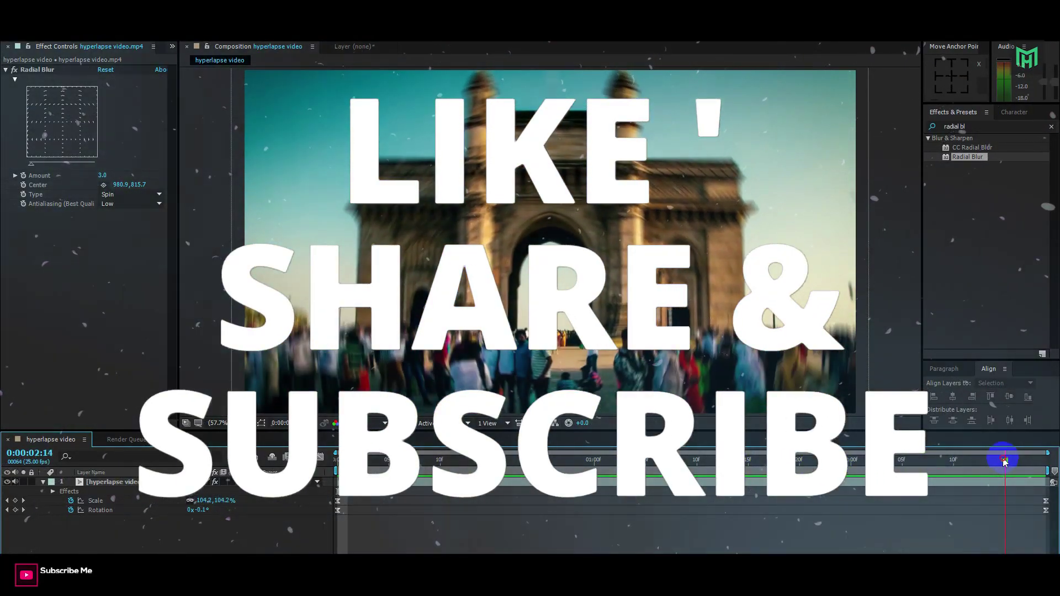
drag(1004, 463, 571, 470)
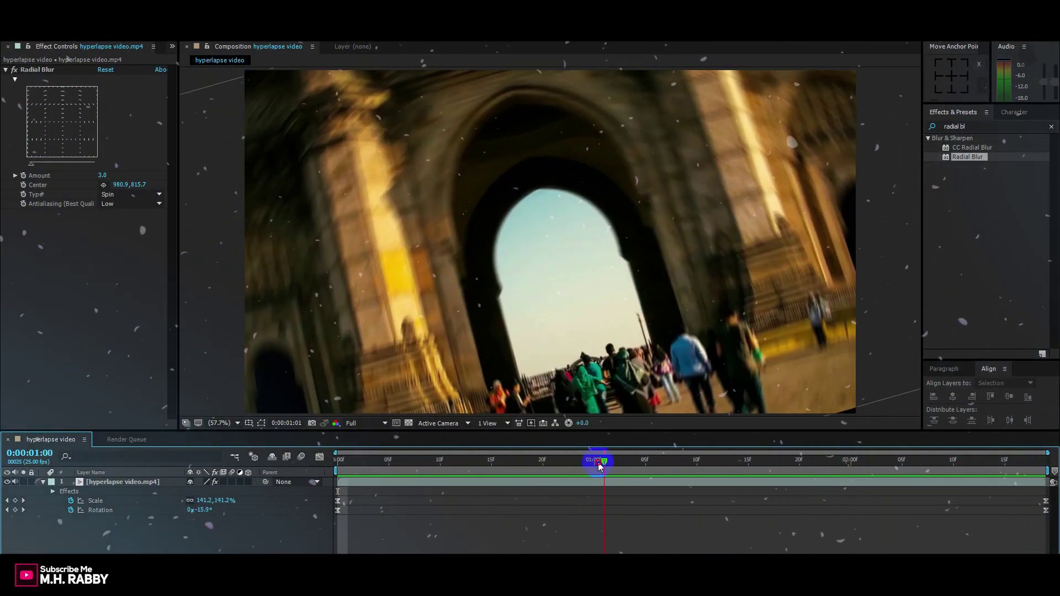